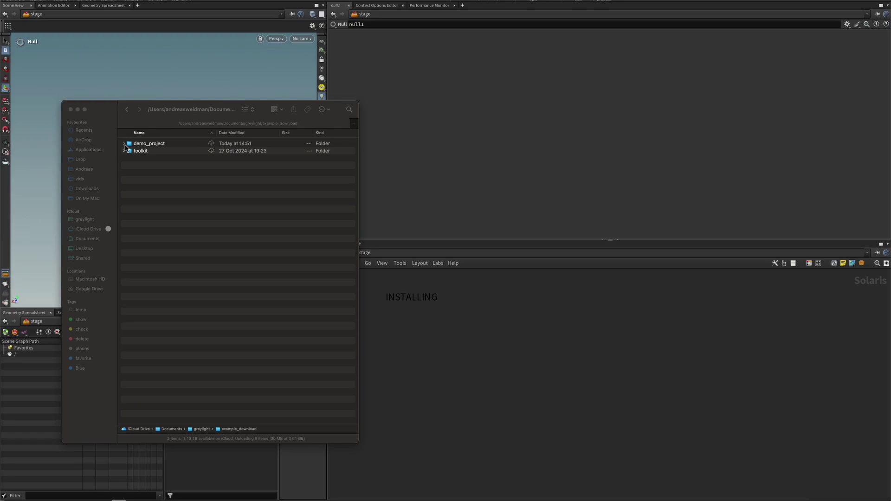
- Expand demo_project in Finder and select its assembly folder
{"action": "left_click", "coordinate": [125, 148]}
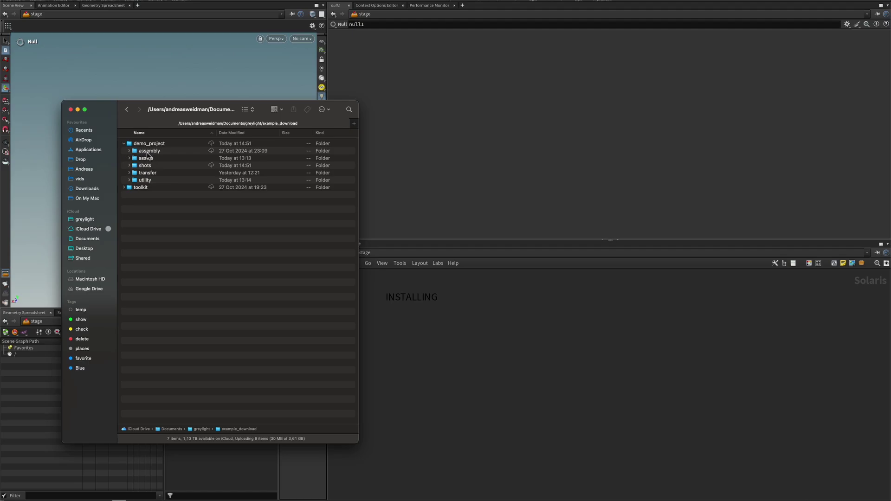
{"action": "left_click", "coordinate": [145, 152]}
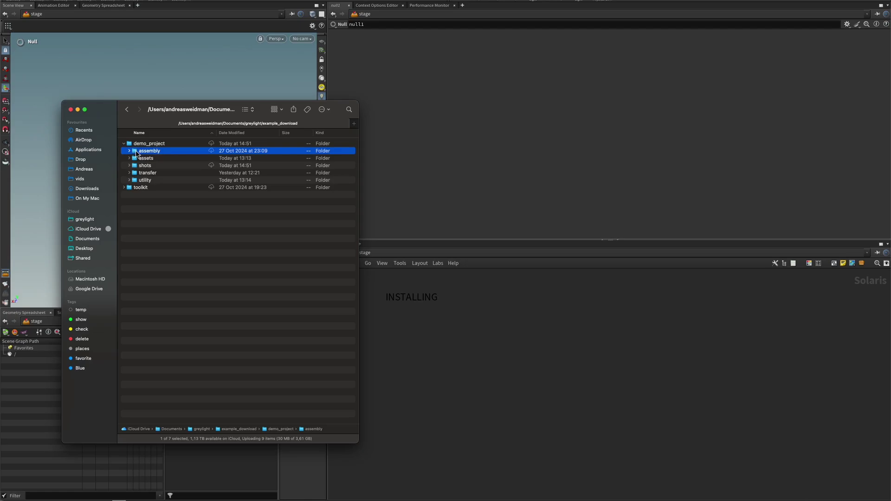
- Peek inside assets, then expand shots to list 010_stormy through 070_sunset
{"action": "left_click", "coordinate": [136, 159]}
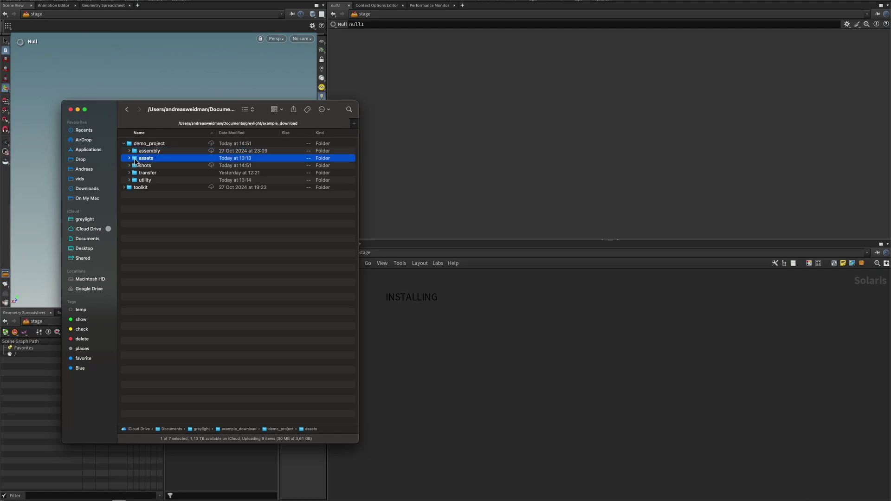
{"action": "left_click", "coordinate": [129, 158]}
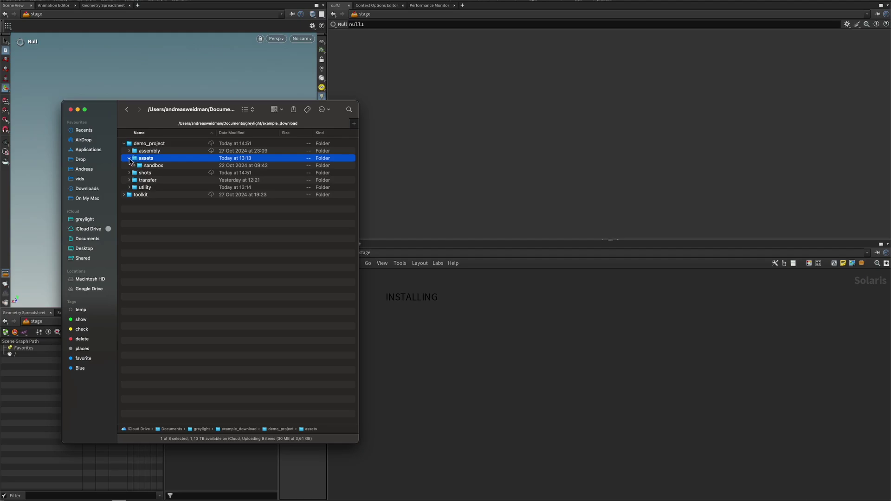
{"action": "left_click", "coordinate": [129, 158]}
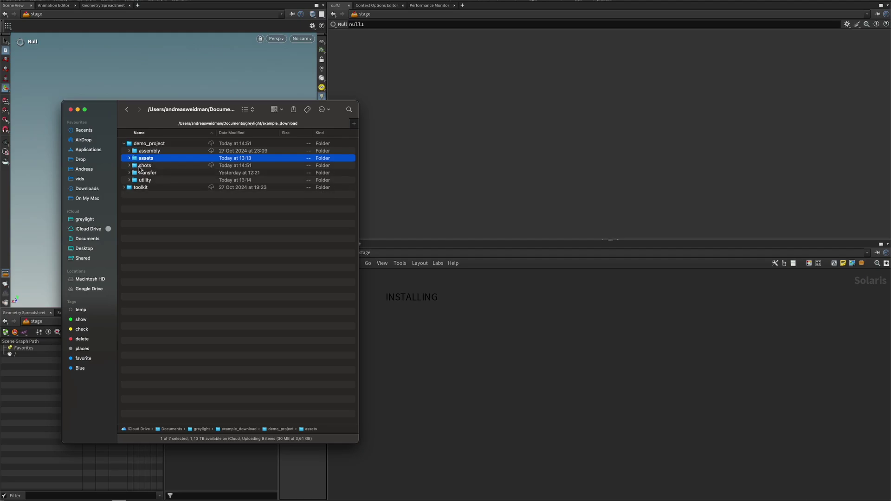
{"action": "left_click", "coordinate": [139, 167]}
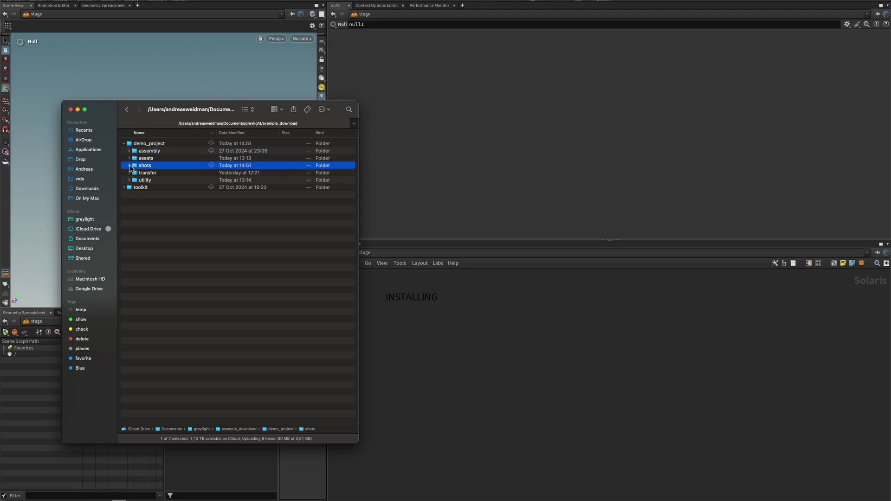
{"action": "left_click", "coordinate": [130, 166]}
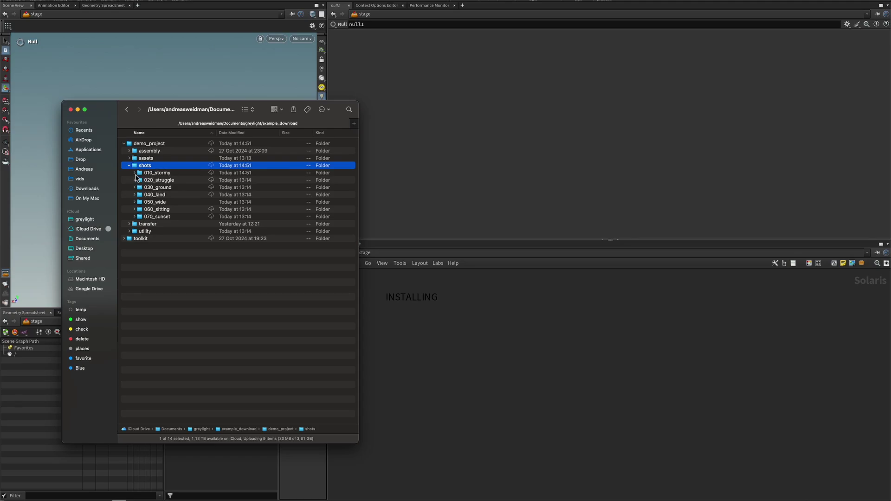
{"action": "left_click", "coordinate": [135, 173]}
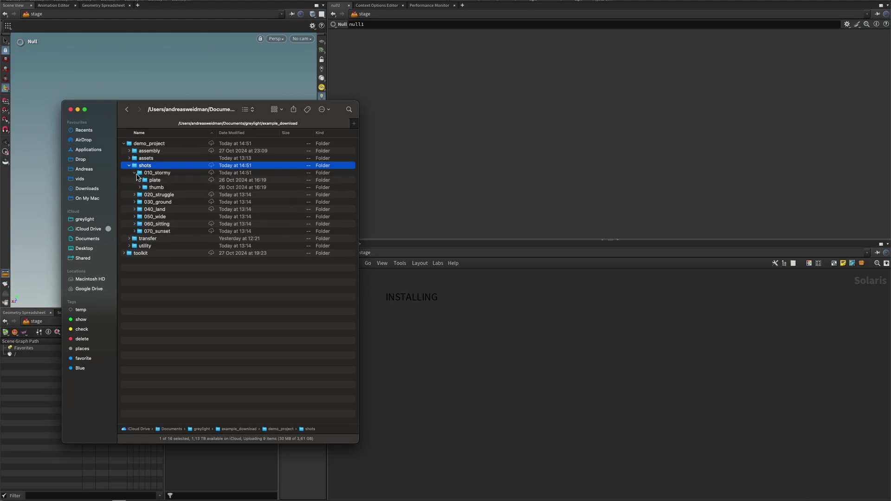
{"action": "left_click", "coordinate": [157, 188]}
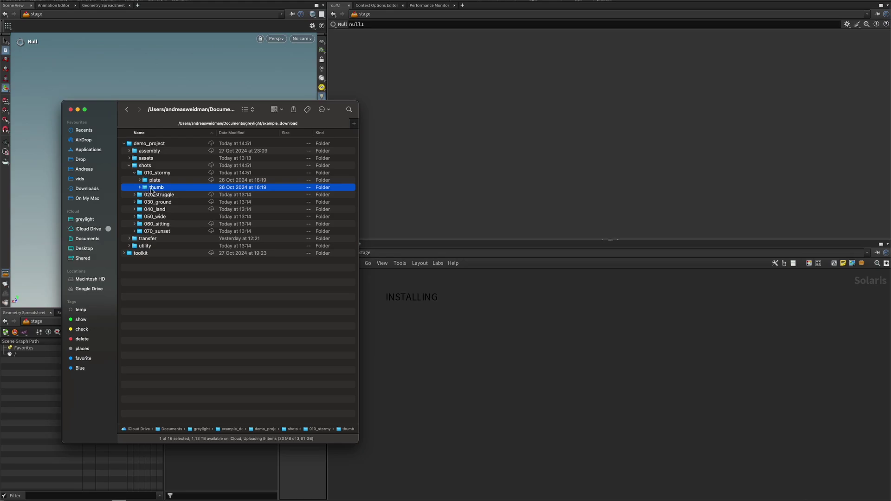
{"action": "left_click", "coordinate": [140, 181]}
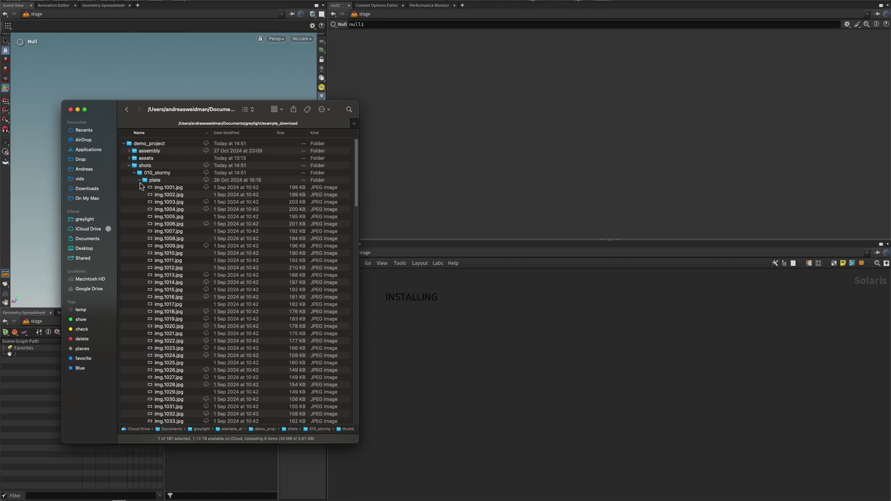
{"action": "left_click", "coordinate": [139, 180]}
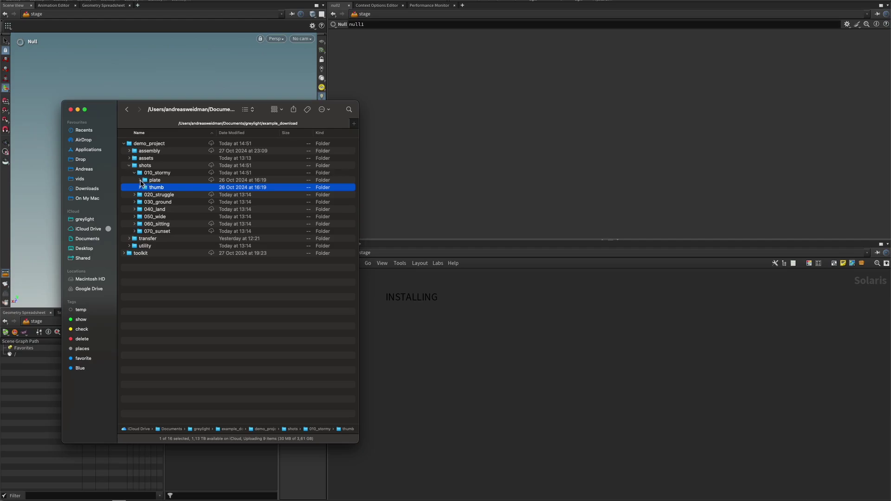
{"action": "left_click", "coordinate": [141, 181]}
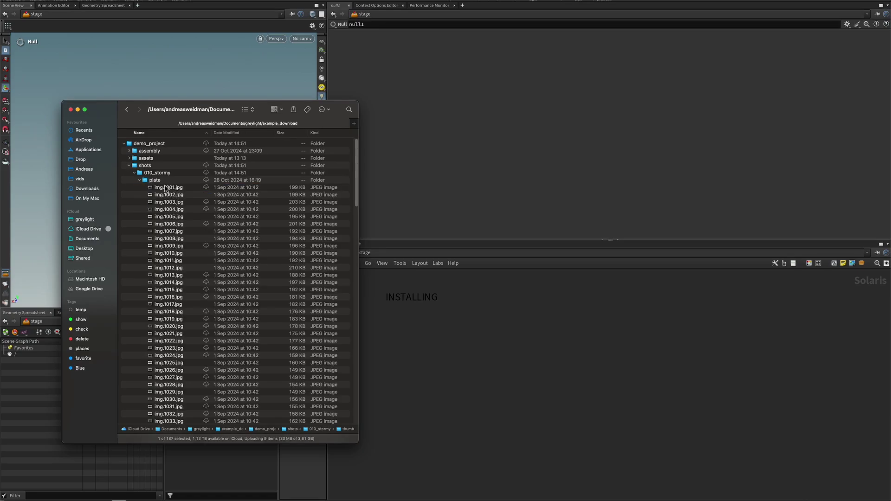
{"action": "left_click", "coordinate": [140, 180]}
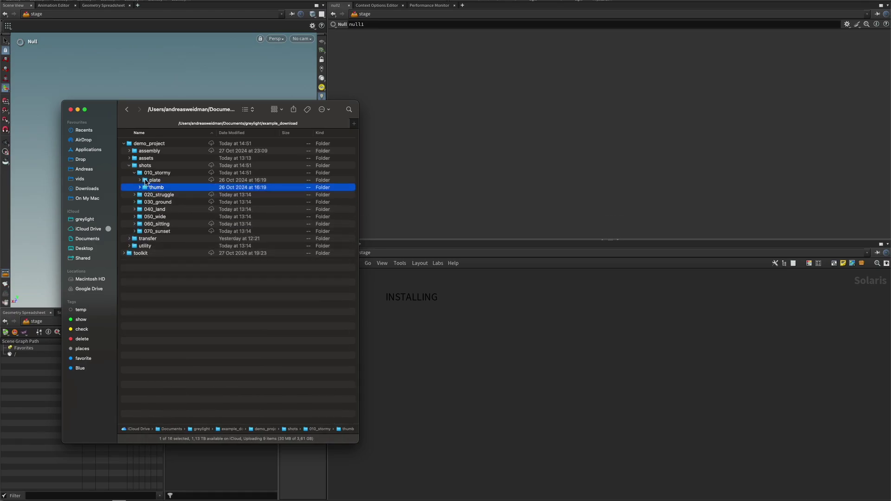
{"action": "left_click", "coordinate": [149, 181]}
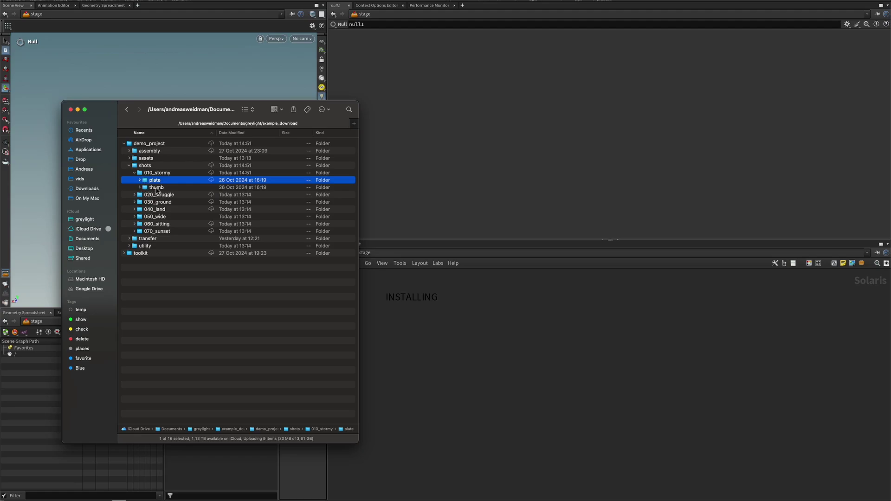
{"action": "left_click", "coordinate": [134, 173]}
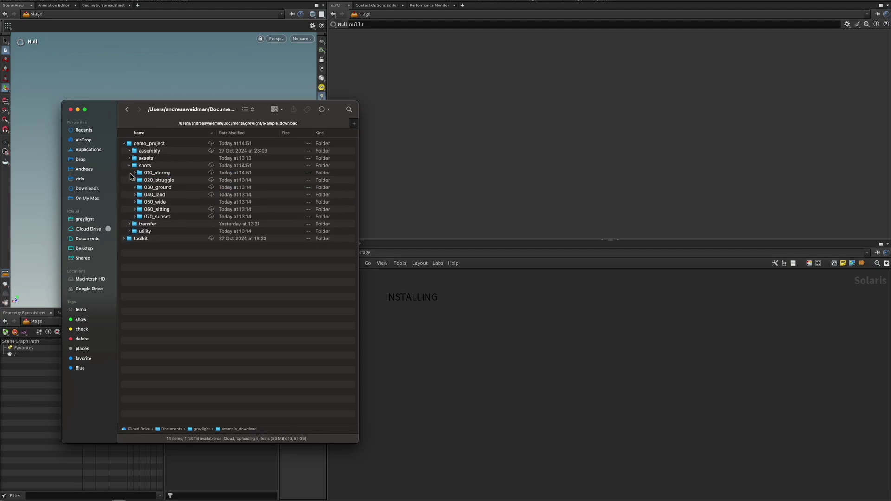
{"action": "left_click", "coordinate": [155, 174]}
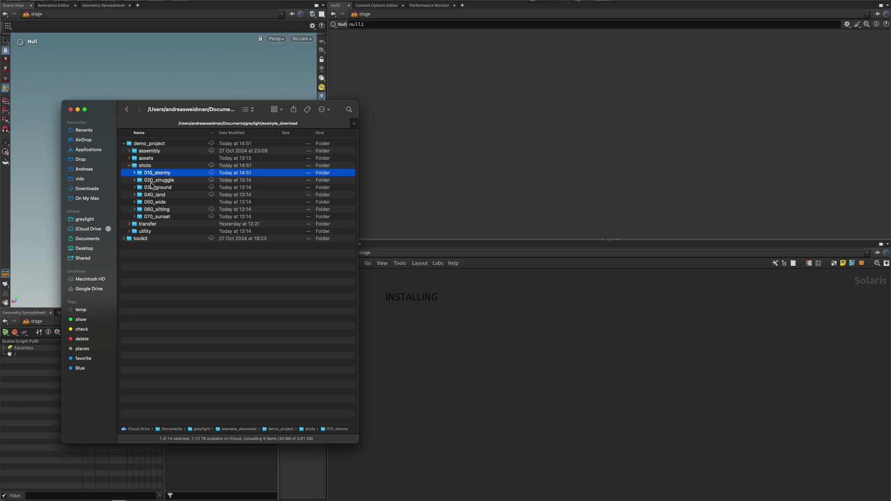
{"action": "left_click", "coordinate": [161, 180]}
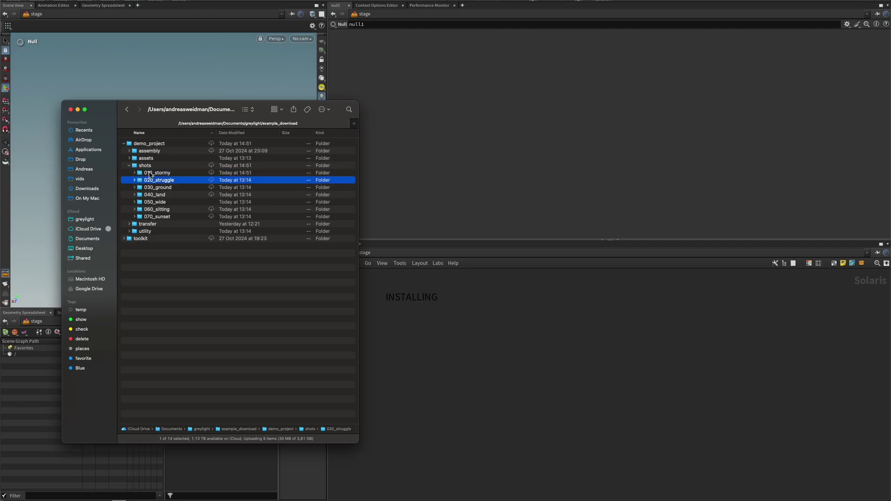
- Collapse shots, expand transfer, and browse its in, out and ref subfolders
{"action": "left_click", "coordinate": [130, 165]}
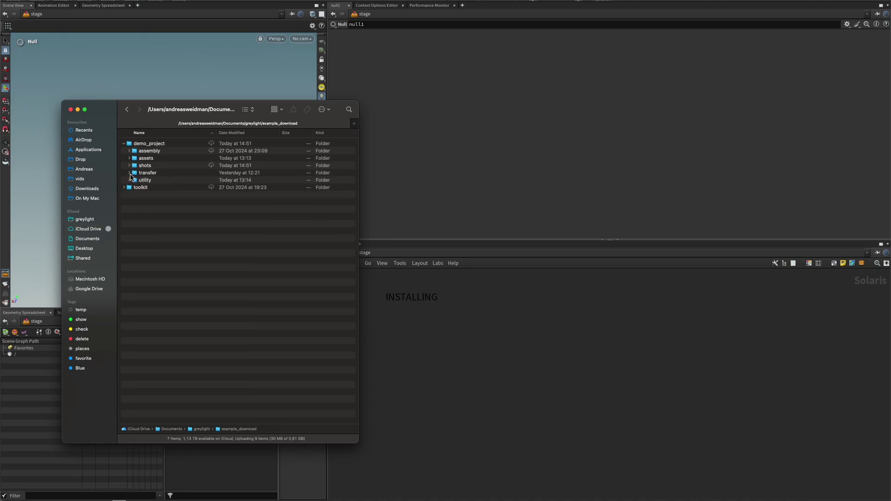
{"action": "left_click", "coordinate": [129, 173]}
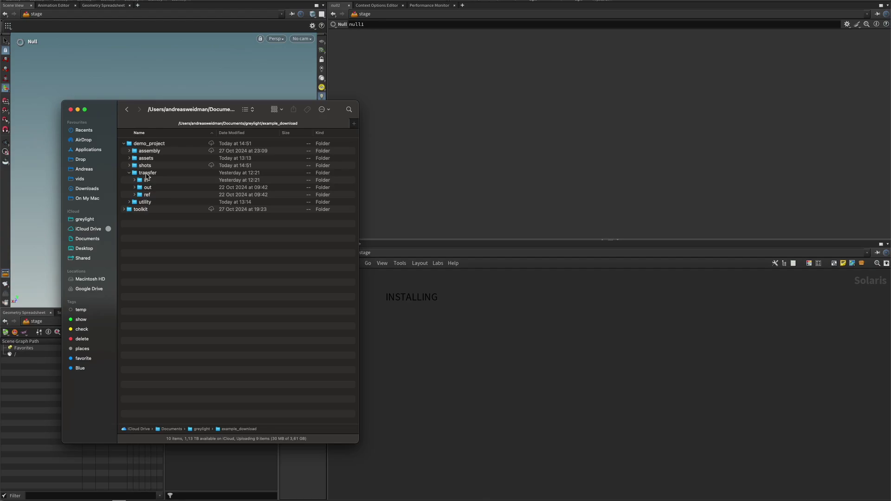
{"action": "left_click", "coordinate": [134, 181]}
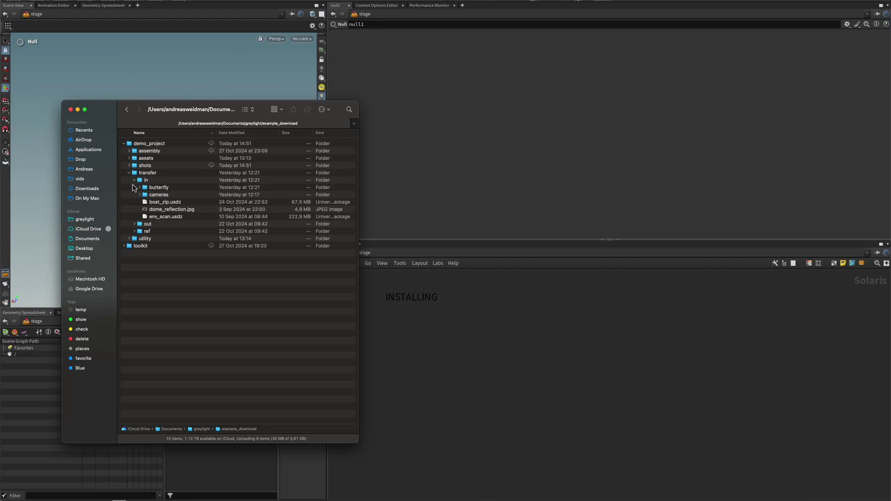
{"action": "left_click", "coordinate": [161, 189]}
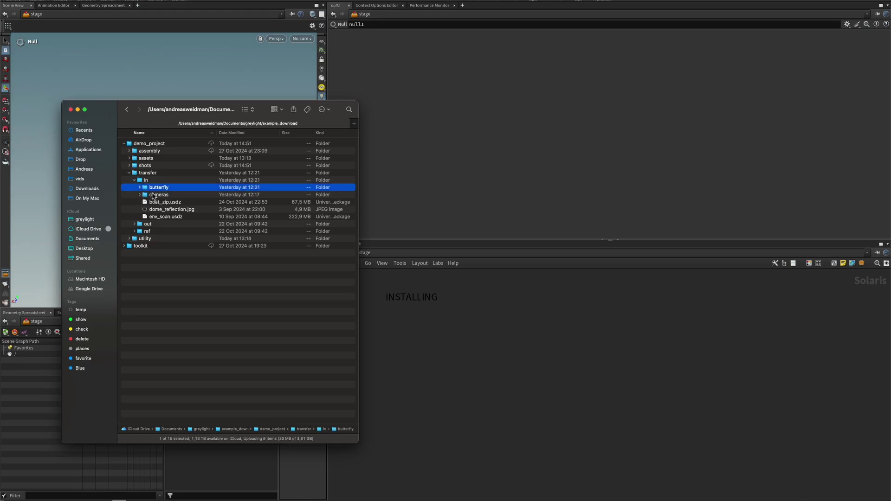
{"action": "left_click", "coordinate": [135, 180]}
{"action": "left_click", "coordinate": [143, 188]}
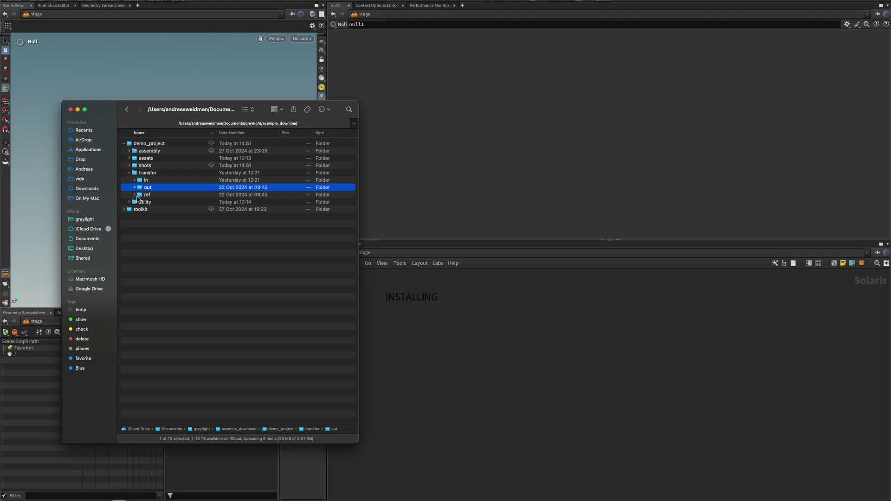
{"action": "left_click", "coordinate": [137, 196]}
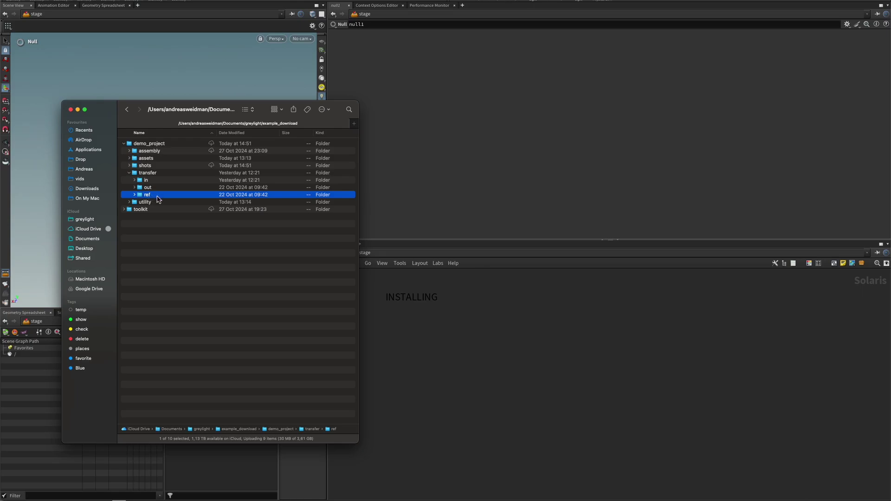
- Collapse transfer and expand utility to inspect its config and otl folders
{"action": "left_click", "coordinate": [130, 173]}
{"action": "left_click", "coordinate": [130, 181]}
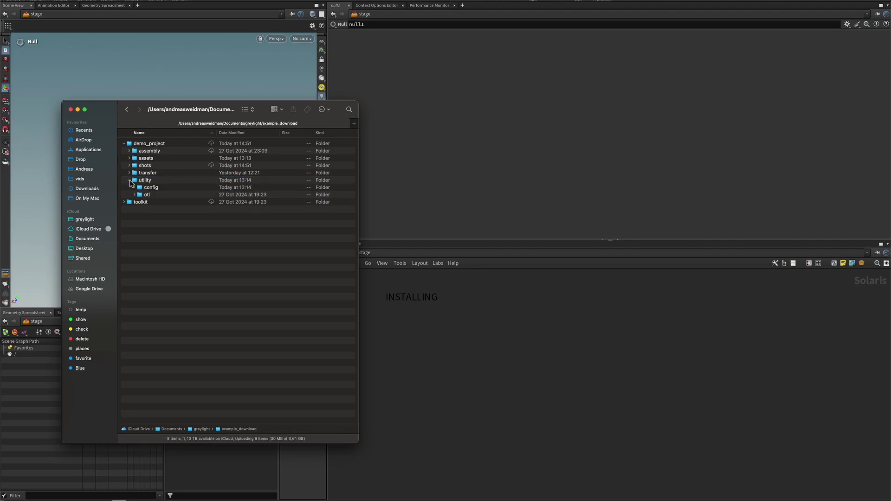
{"action": "left_click", "coordinate": [134, 187]}
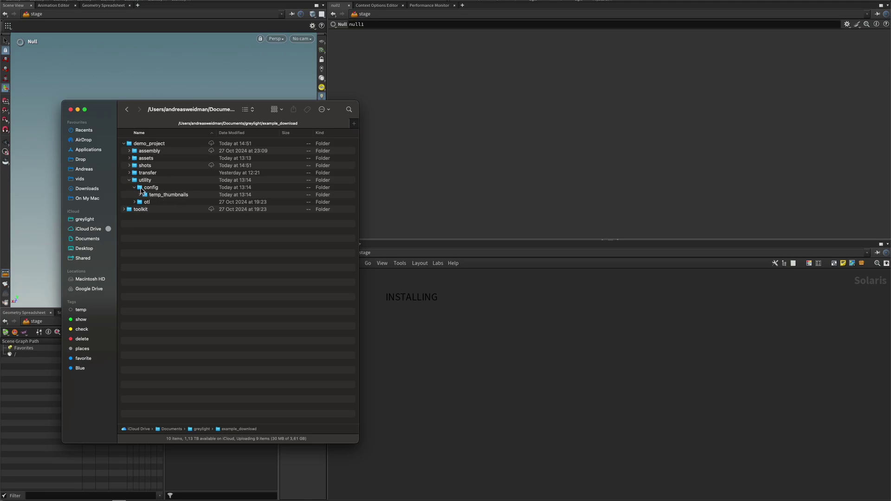
{"action": "left_click", "coordinate": [135, 187]}
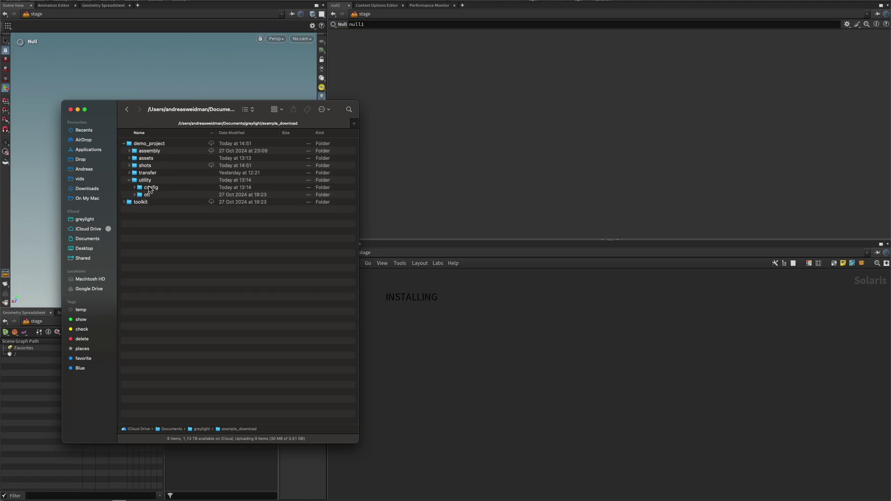
{"action": "left_click", "coordinate": [135, 195]}
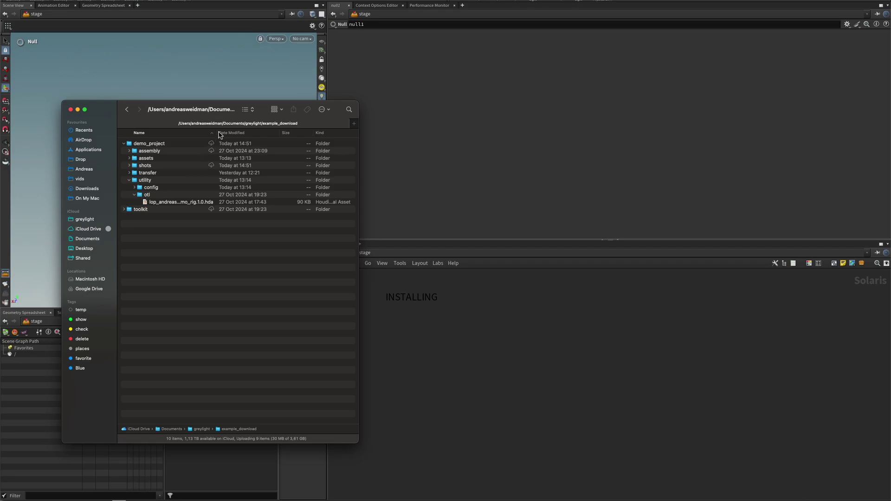
- Move the Date Modified column after Size and fold otl and utility back up
{"action": "left_click_drag", "start_coordinate": [220, 134], "coordinate": [269, 134]}
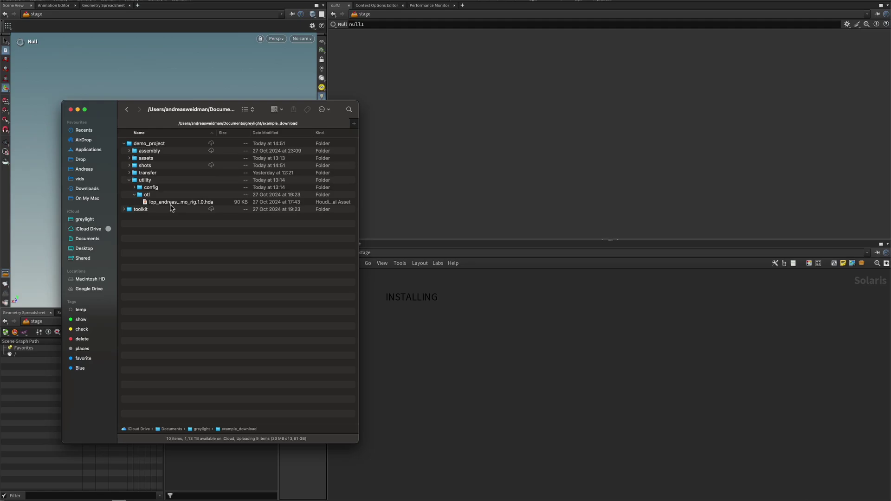
{"action": "left_click", "coordinate": [134, 195]}
{"action": "left_click", "coordinate": [129, 180]}
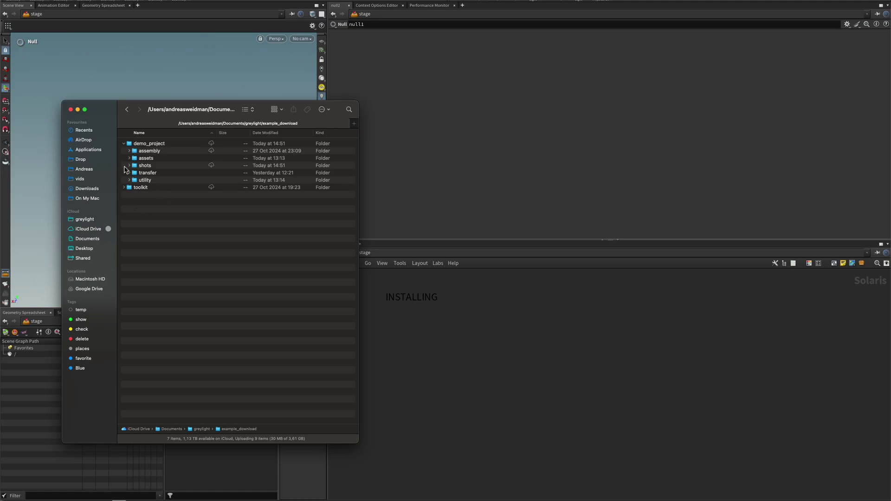
- Collapse demo_project, expand toolkit, and widen the Name column to show full .hda names
{"action": "left_click", "coordinate": [124, 145]}
{"action": "left_click", "coordinate": [124, 151]}
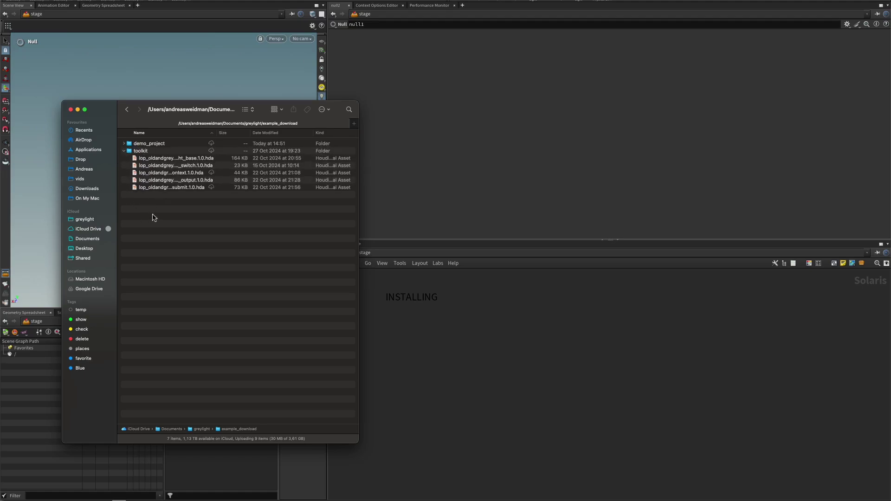
{"action": "left_click_drag", "start_coordinate": [216, 132], "coordinate": [277, 134]}
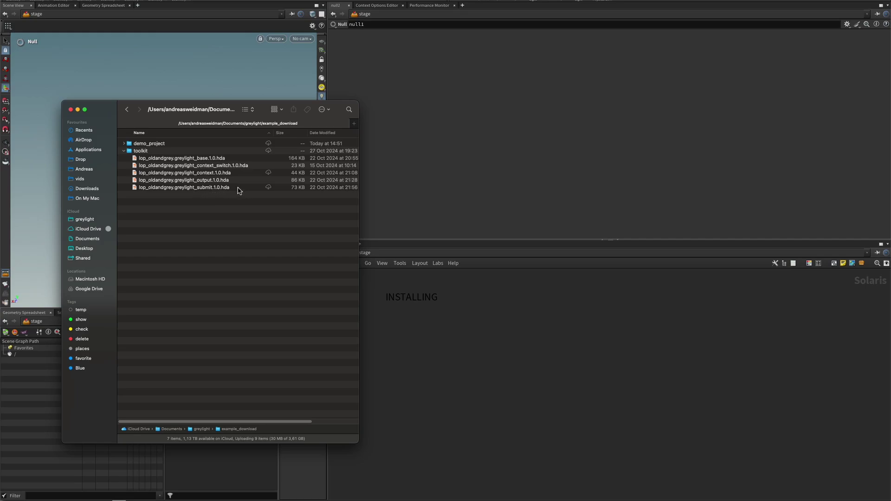
- Load all five Greylight toolkit .hda files into Houdini's Install Digital Asset Library dialog
{"action": "left_click", "coordinate": [478, 327]}
{"action": "left_click", "coordinate": [53, 1]}
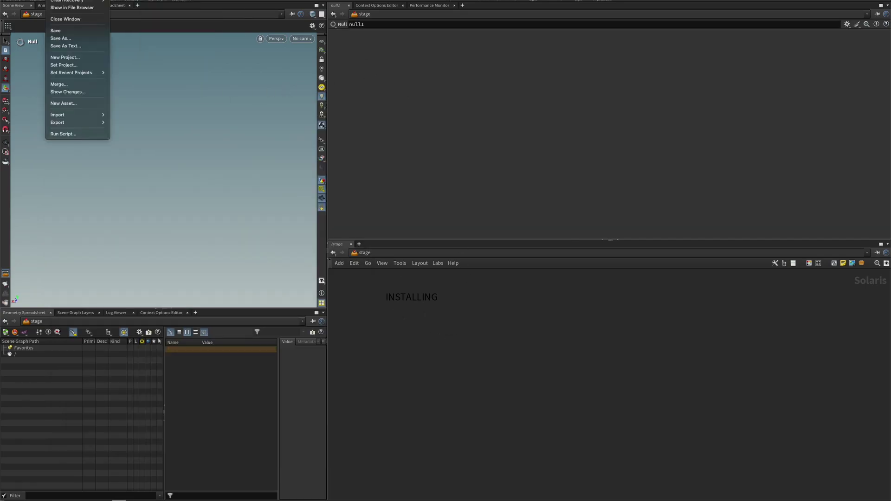
{"action": "mouse_move", "coordinate": [105, 119]}
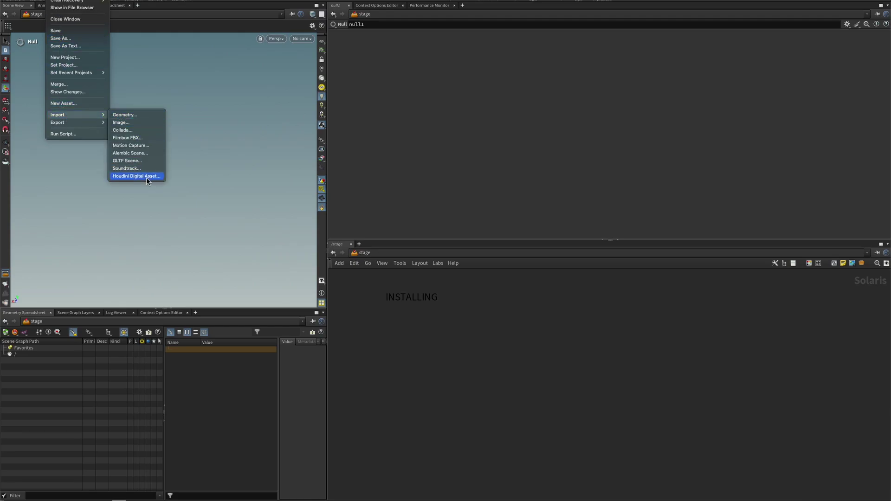
{"action": "left_click", "coordinate": [146, 177]}
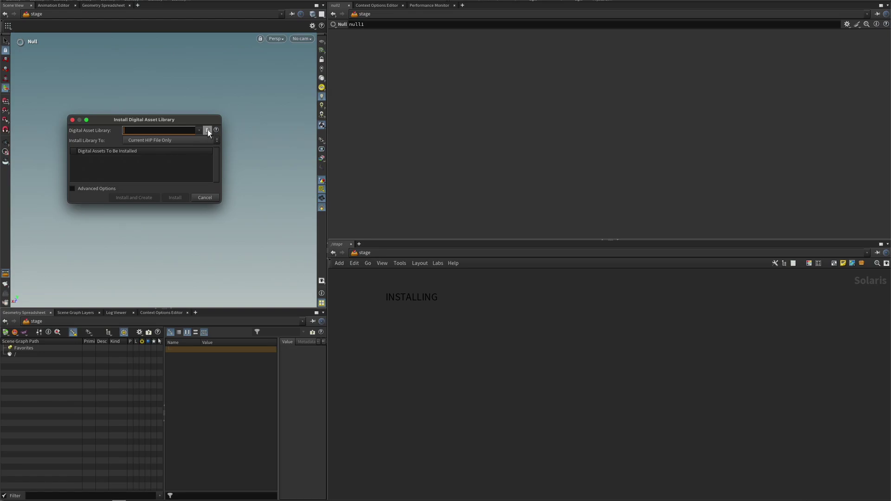
{"action": "left_click", "coordinate": [207, 130]}
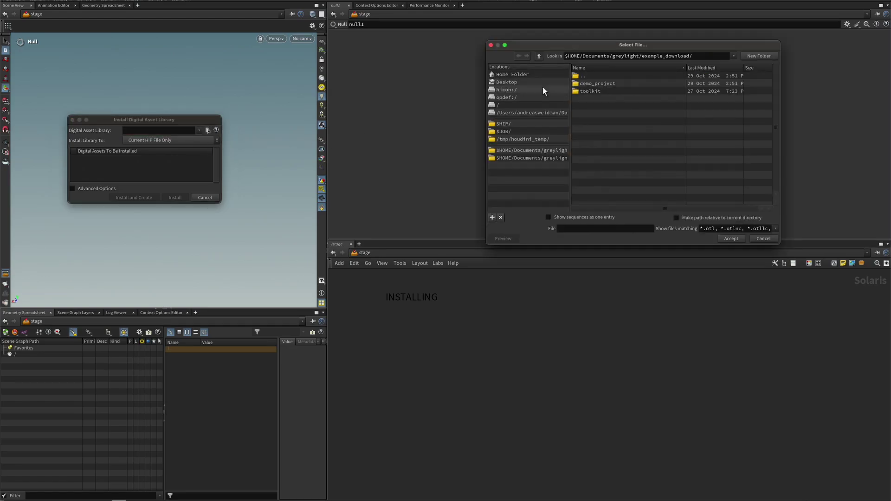
{"action": "double_click", "coordinate": [583, 90]}
{"action": "left_click", "coordinate": [592, 84]}
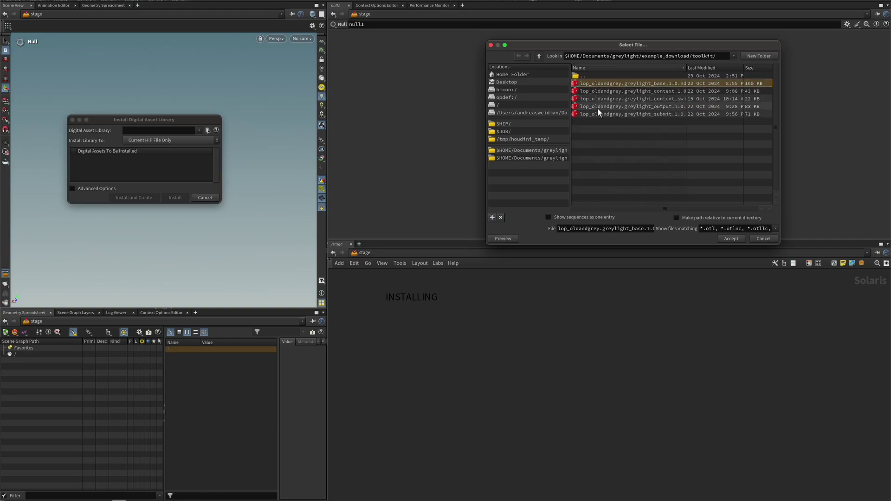
{"action": "left_click", "coordinate": [596, 114], "text": "shift"}
{"action": "left_click", "coordinate": [734, 241]}
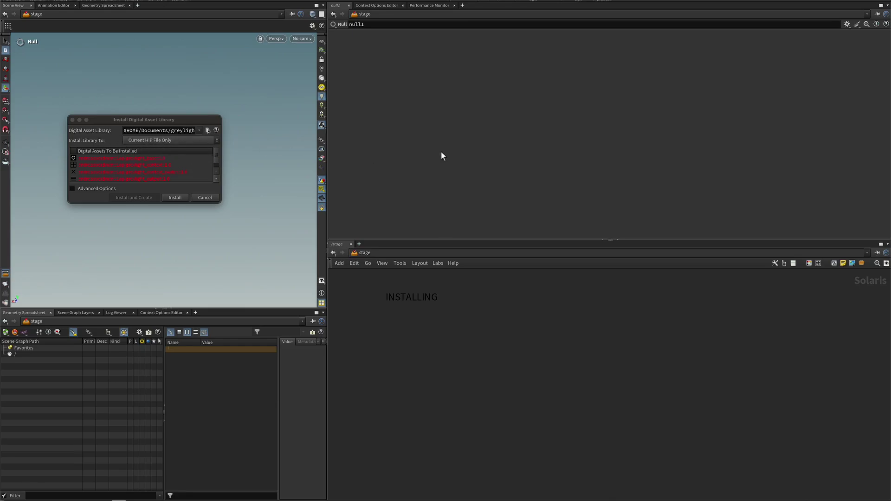
- Switch Install Library To between scanned directories and Current HIP File, then cancel
{"action": "left_click", "coordinate": [190, 139]}
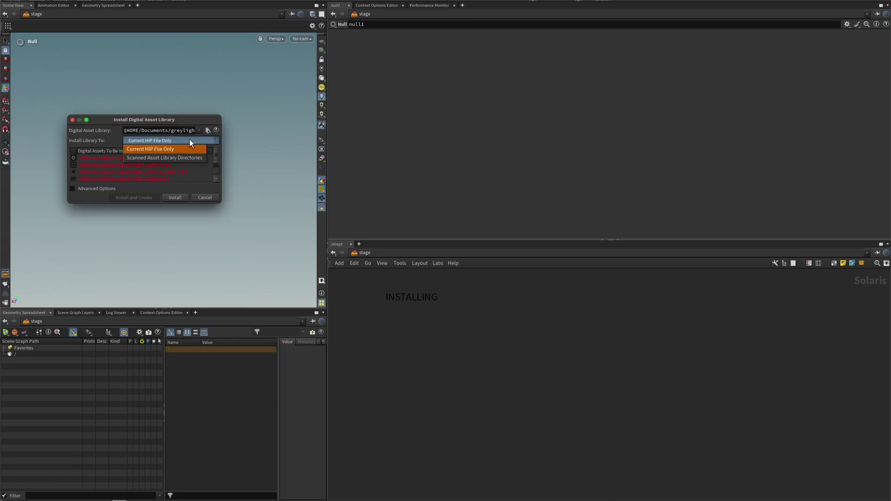
{"action": "left_click", "coordinate": [175, 155]}
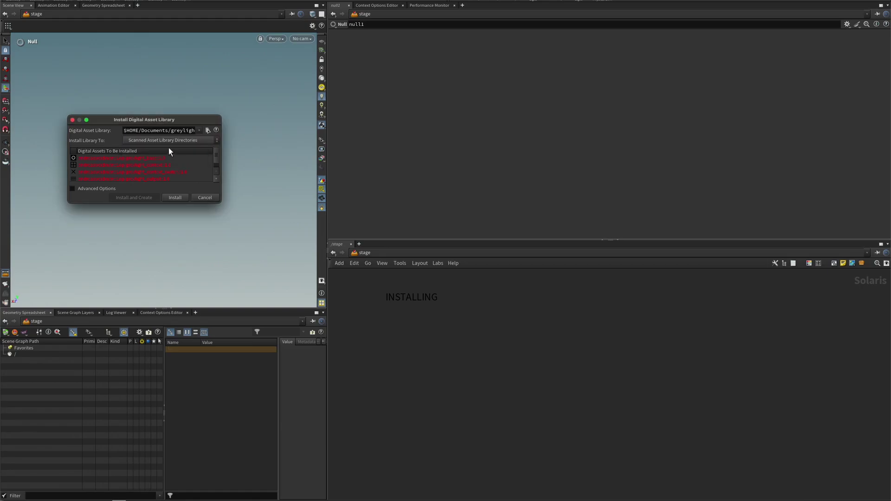
{"action": "left_click", "coordinate": [137, 141]}
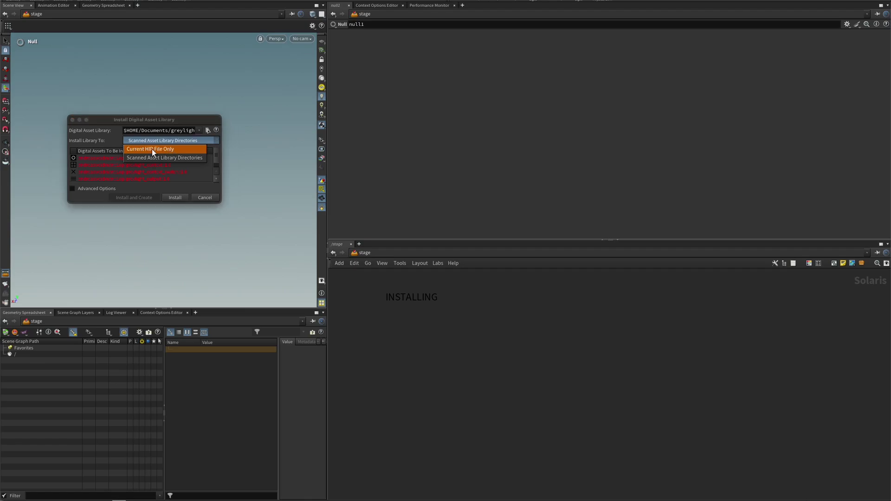
{"action": "left_click", "coordinate": [152, 149]}
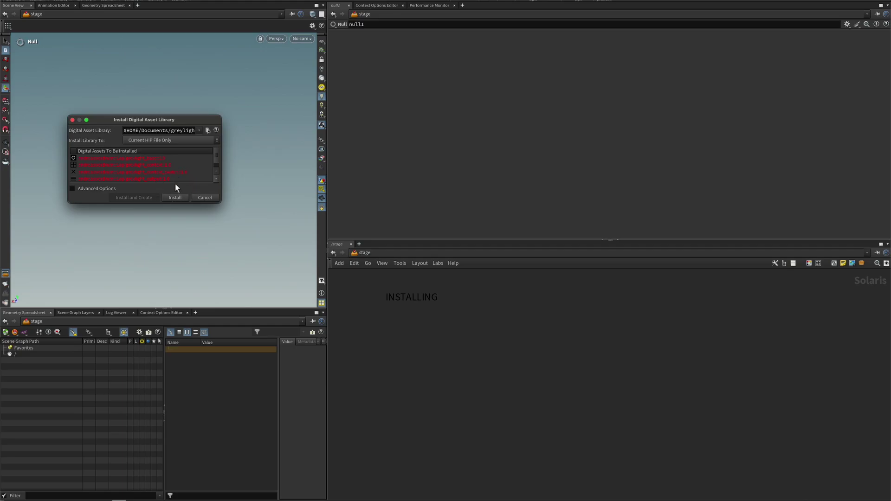
{"action": "left_click", "coordinate": [210, 199]}
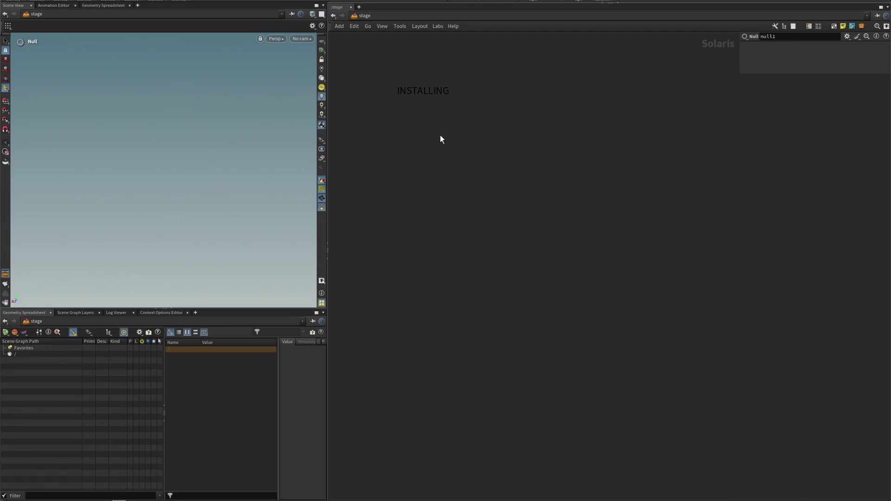
- From the Tab menu's Old & Grey category, pick the Greylight Base node
{"action": "key", "text": "Tab"}
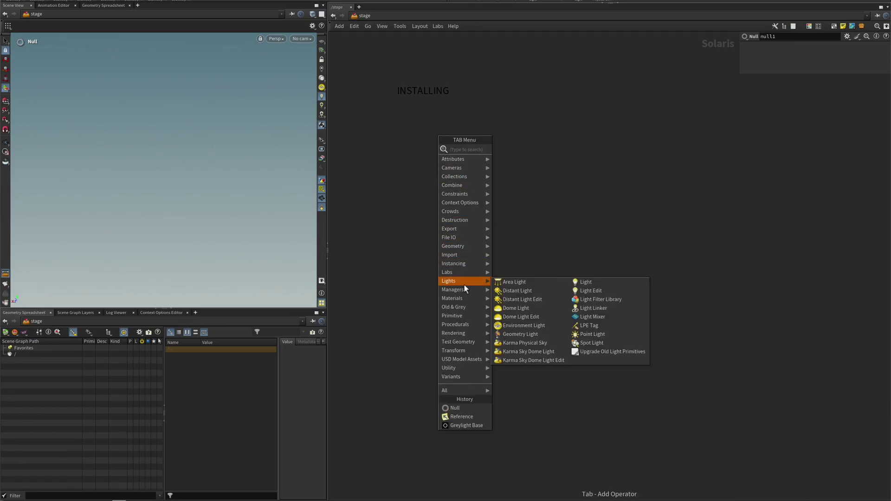
{"action": "mouse_move", "coordinate": [463, 307]}
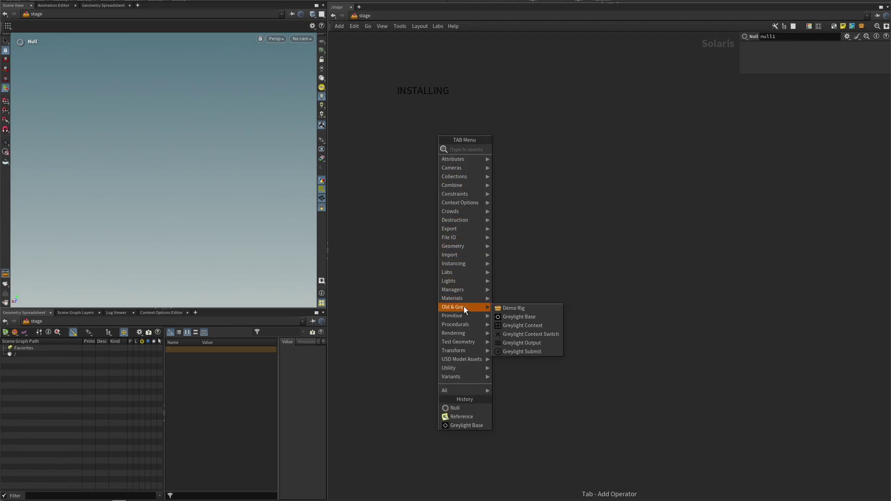
{"action": "left_click", "coordinate": [529, 317]}
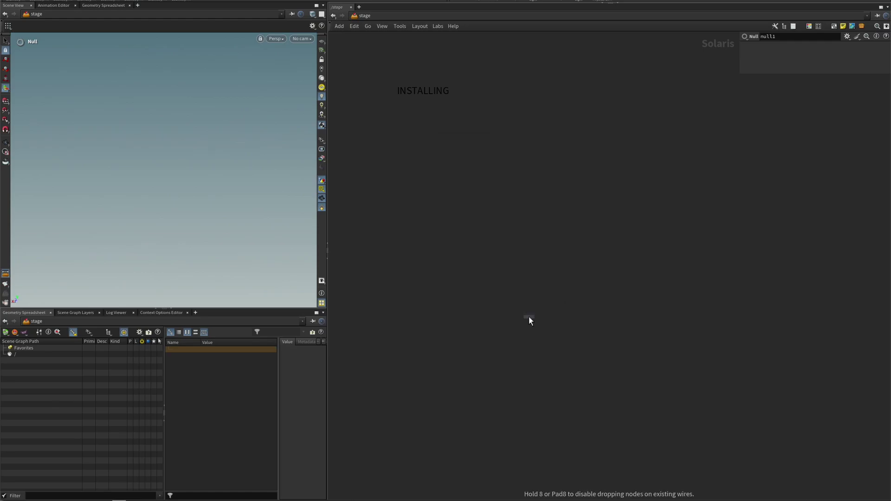
- Place greylight_base and set its Project Path to example_download/demo_project
{"action": "left_click", "coordinate": [528, 316]}
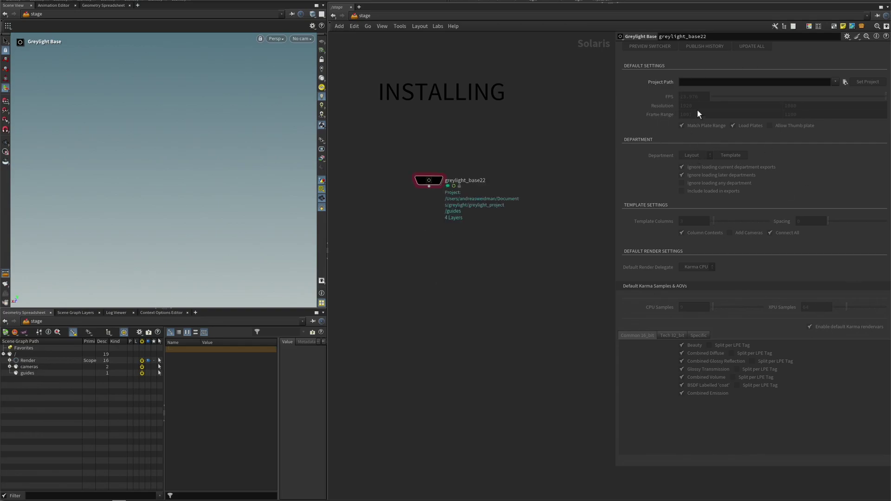
{"action": "left_click", "coordinate": [845, 82]}
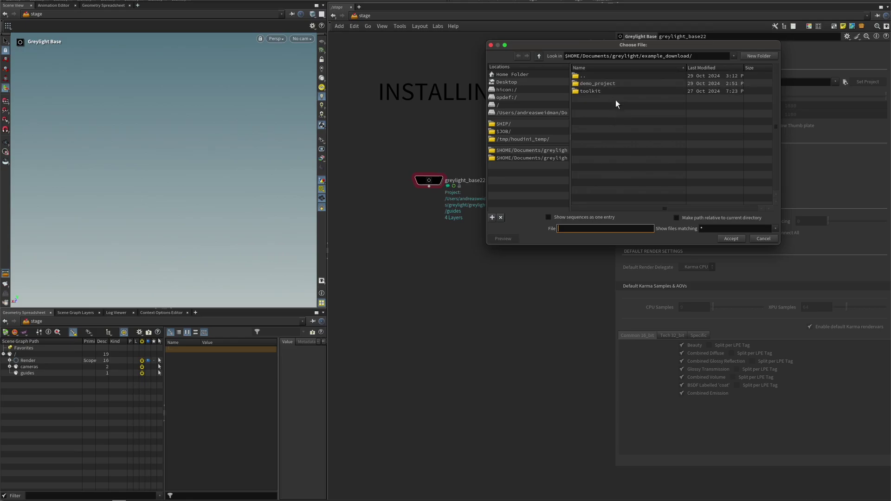
{"action": "double_click", "coordinate": [598, 85]}
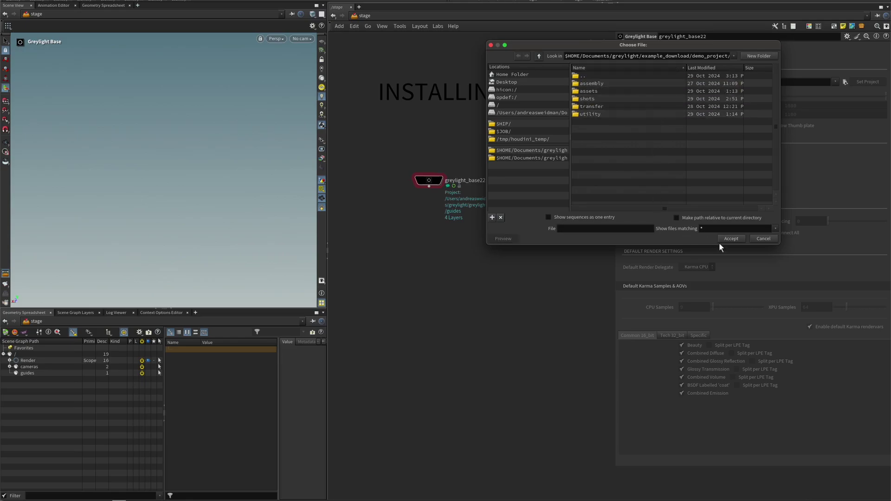
{"action": "left_click", "coordinate": [731, 238]}
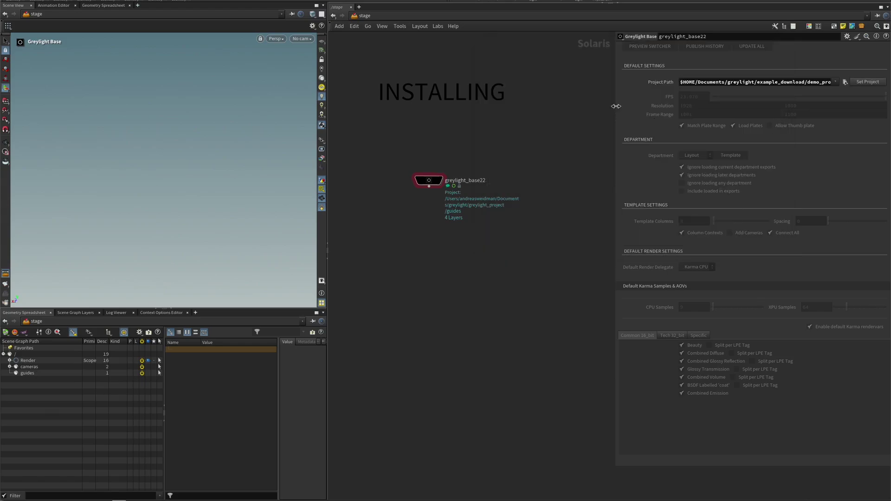
{"action": "left_click_drag", "start_coordinate": [615, 108], "coordinate": [567, 107]}
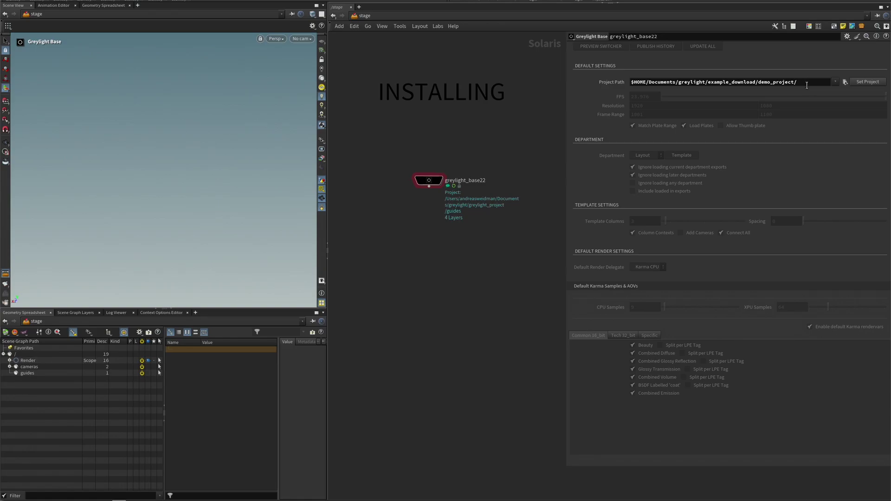
- Set demo_project as the active project, entering save name 'assets' but skipping the save
{"action": "left_click", "coordinate": [867, 82]}
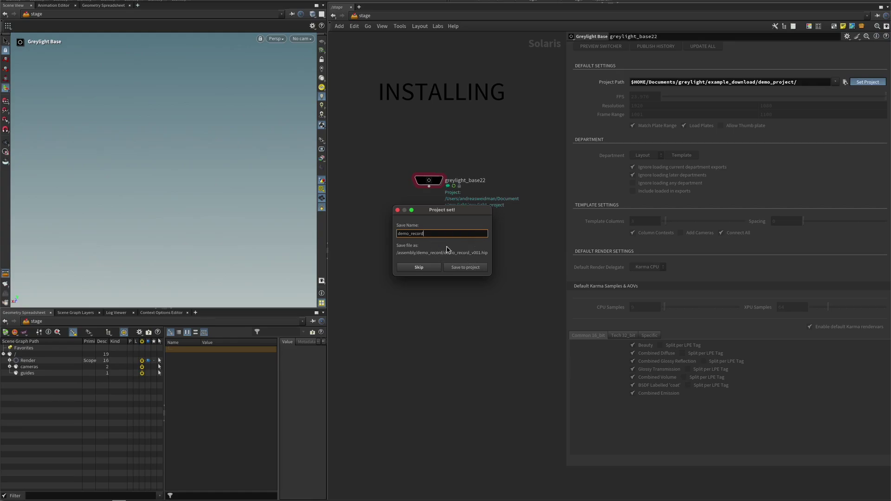
{"action": "double_click", "coordinate": [425, 238]}
{"action": "type", "text": "assets"}
{"action": "left_click", "coordinate": [429, 268]}
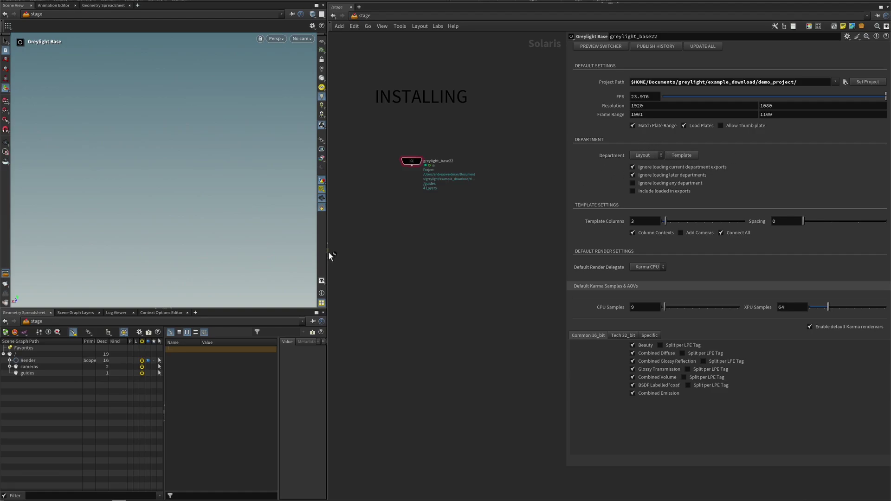
- Widen the network pane and generate template context networks under greylight_base22
{"action": "left_click_drag", "start_coordinate": [329, 254], "coordinate": [246, 255]}
{"action": "middle_click_drag", "start_coordinate": [487, 222], "coordinate": [481, 212]}
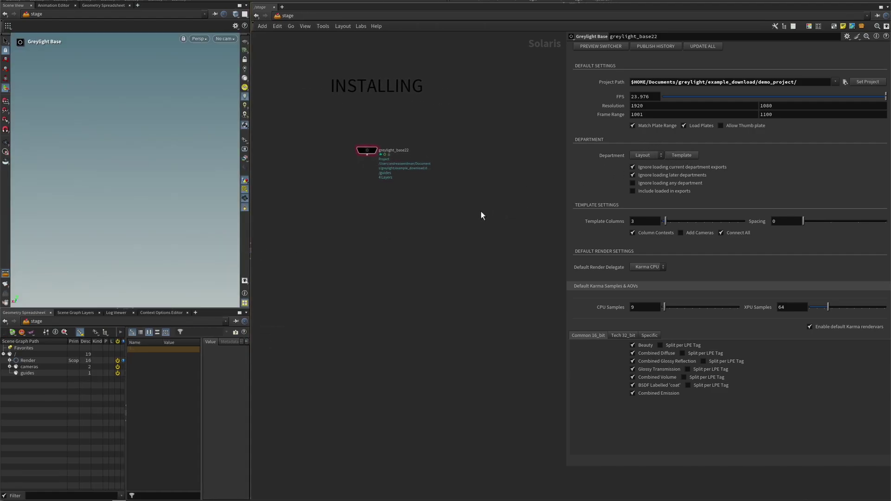
{"action": "scroll", "coordinate": [491, 222], "scroll_direction": "down", "scroll_amount": 2}
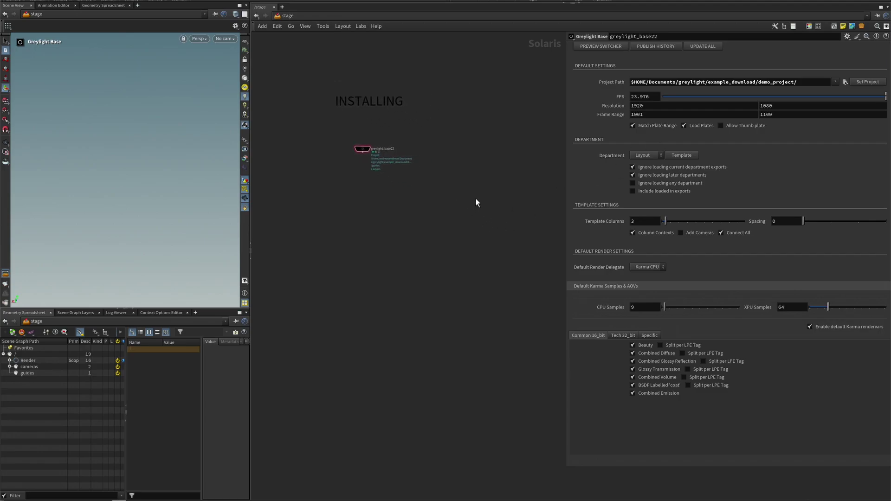
{"action": "left_click", "coordinate": [682, 155]}
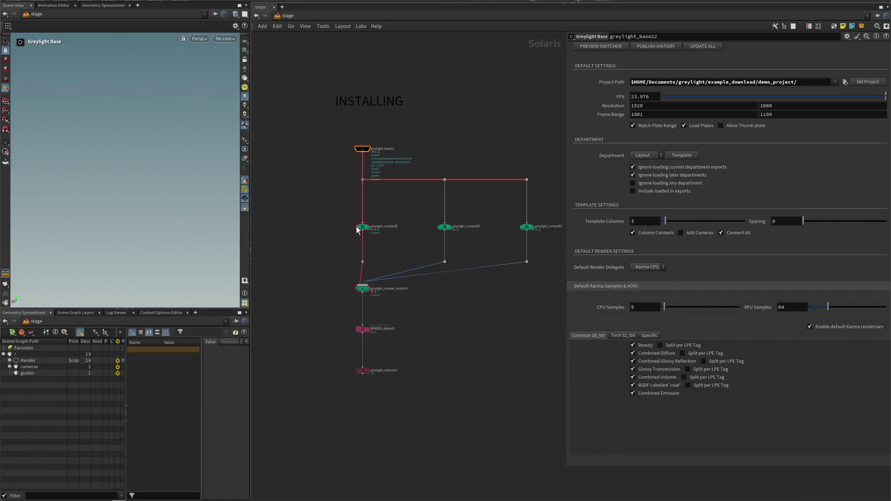
{"action": "mouse_move", "coordinate": [539, 230]}
{"action": "mouse_move", "coordinate": [366, 227]}
{"action": "middle_click_drag", "start_coordinate": [489, 279], "coordinate": [450, 275]}
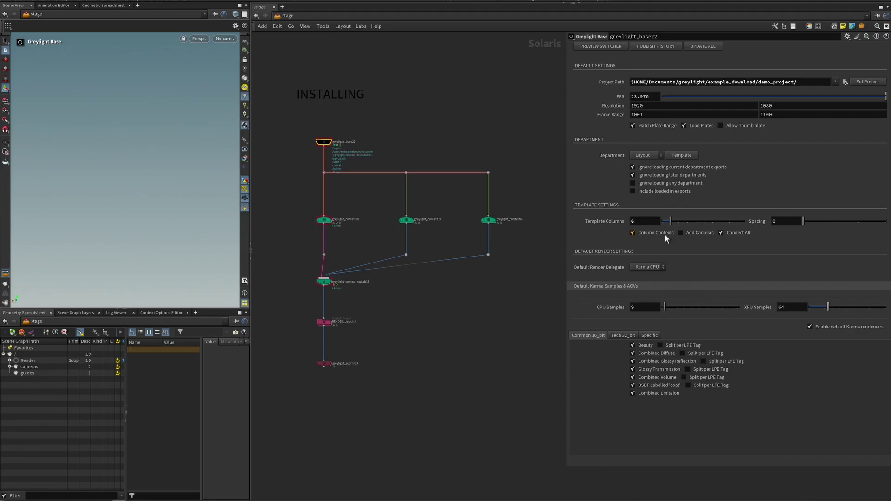
- Regenerate the template with more context columns, then delete all generated nodes
{"action": "left_click", "coordinate": [684, 156]}
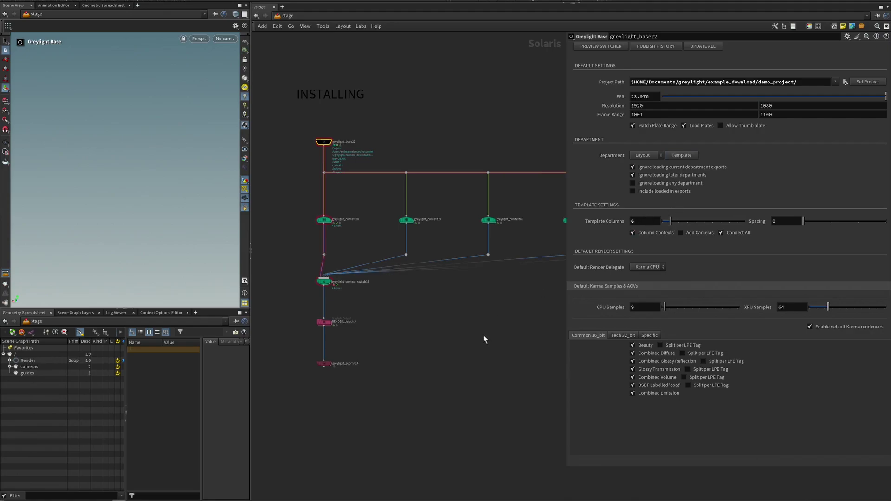
{"action": "key", "text": "h"}
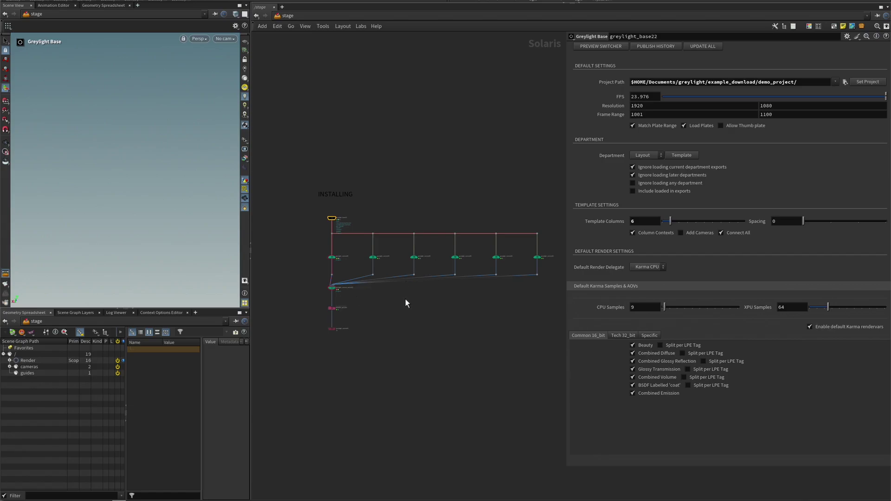
{"action": "scroll", "coordinate": [405, 303], "scroll_direction": "up", "scroll_amount": 2}
{"action": "scroll", "coordinate": [378, 291], "scroll_direction": "down", "scroll_amount": 2}
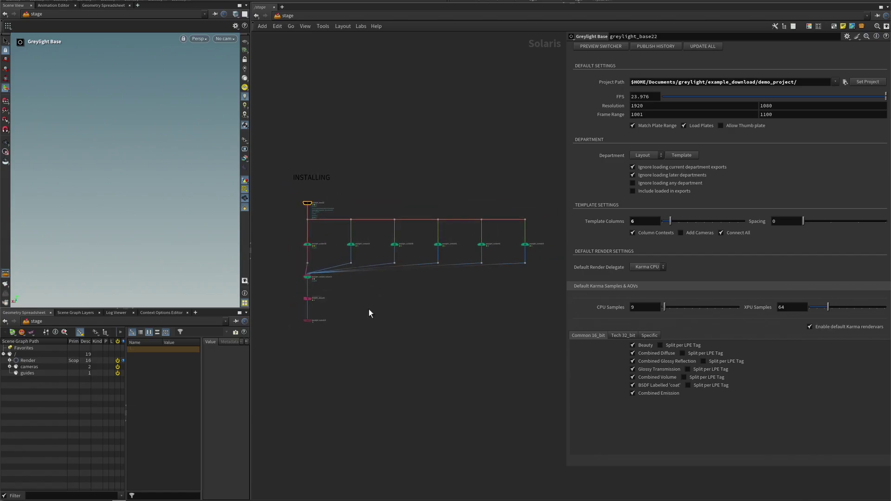
{"action": "left_click_drag", "start_coordinate": [283, 364], "coordinate": [531, 218]}
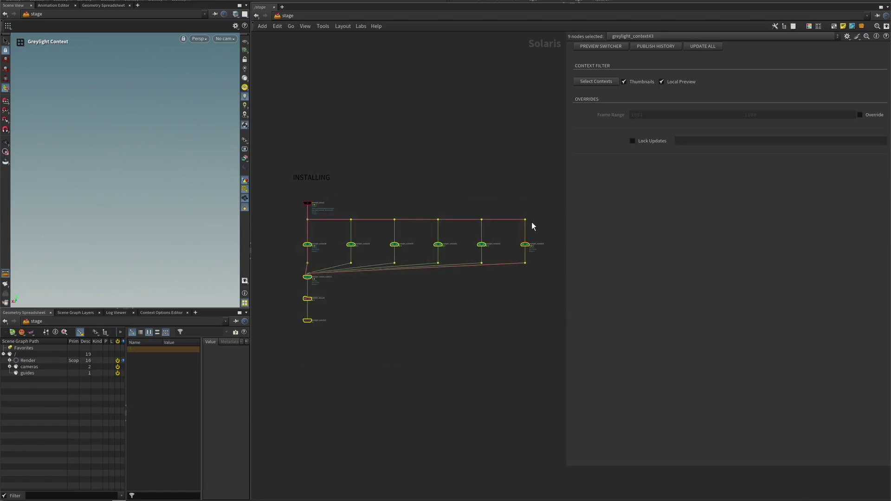
{"action": "key", "text": "Delete"}
{"action": "left_click", "coordinate": [310, 205]}
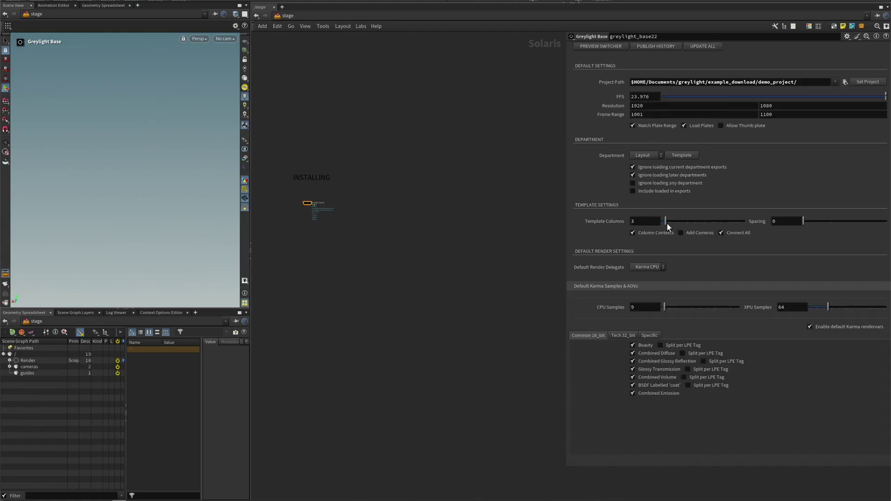
- Enable Add Cameras on greylight_base22 and generate the template network
{"action": "left_click", "coordinate": [691, 235]}
{"action": "left_click", "coordinate": [681, 155]}
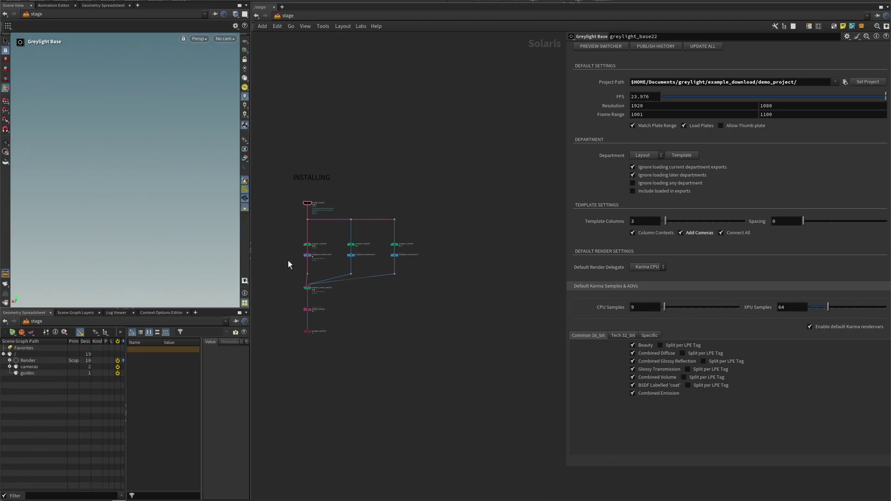
{"action": "scroll", "coordinate": [288, 260], "scroll_direction": "up", "scroll_amount": 4}
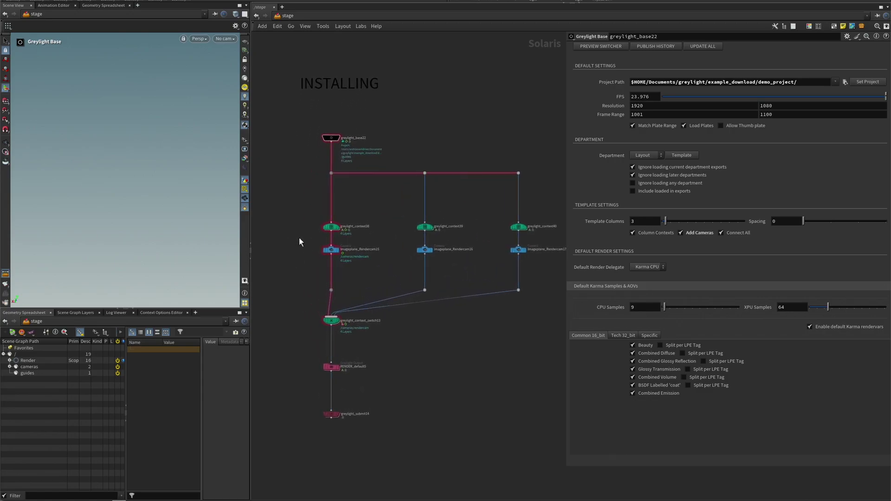
- Inspect the imageplane_Rendercam15 camera's View settings, then reselect greylight_base22
{"action": "left_click", "coordinate": [334, 251]}
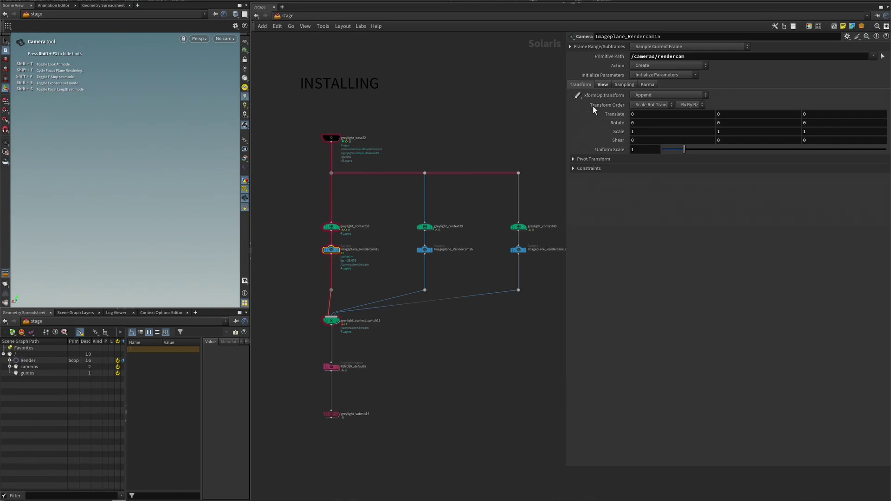
{"action": "left_click", "coordinate": [603, 85]}
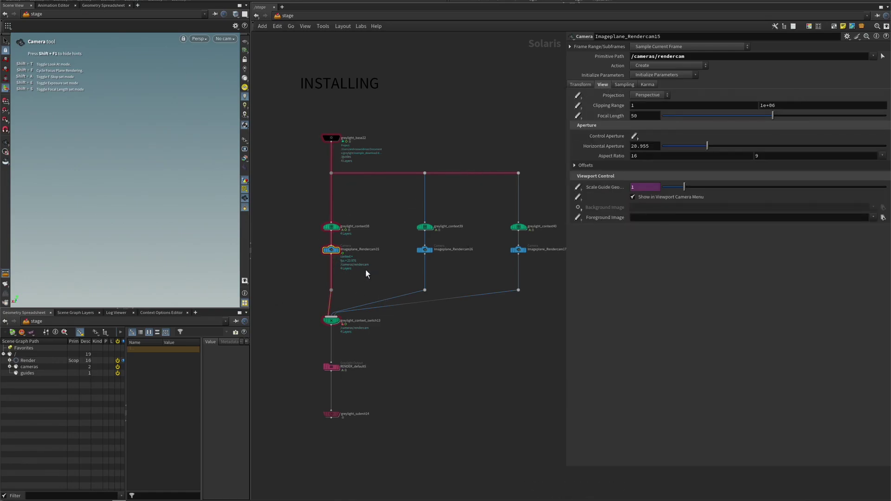
{"action": "left_click", "coordinate": [332, 139]}
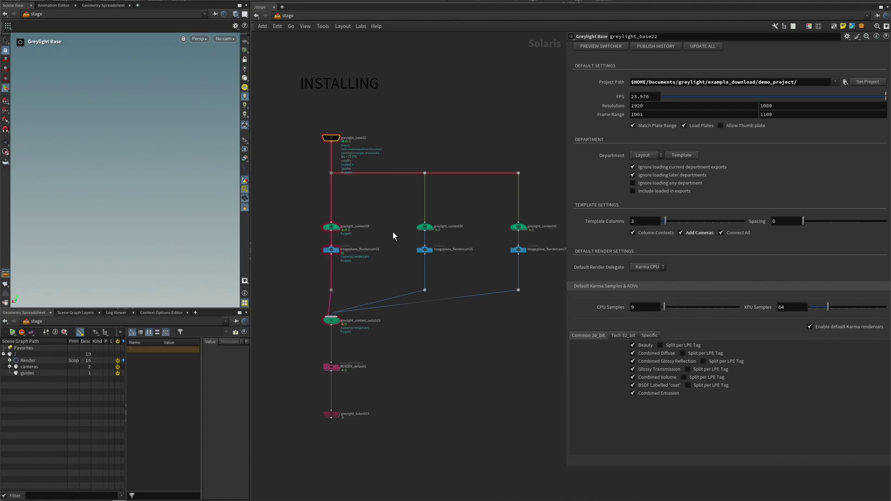
- Delete the generated template nodes and regenerate the template with Column Contexts turned off
{"action": "left_click_drag", "start_coordinate": [386, 202], "coordinate": [547, 319]}
{"action": "key", "text": "Delete"}
{"action": "left_click", "coordinate": [336, 139]}
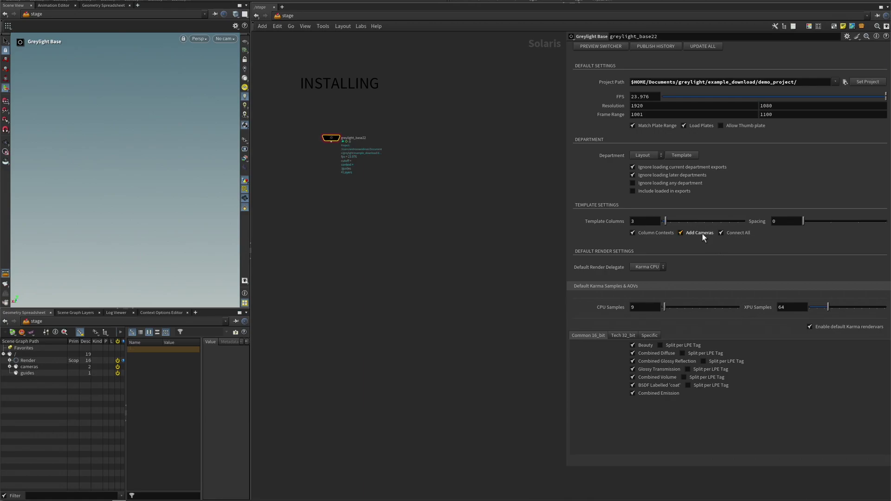
{"action": "left_click", "coordinate": [654, 233]}
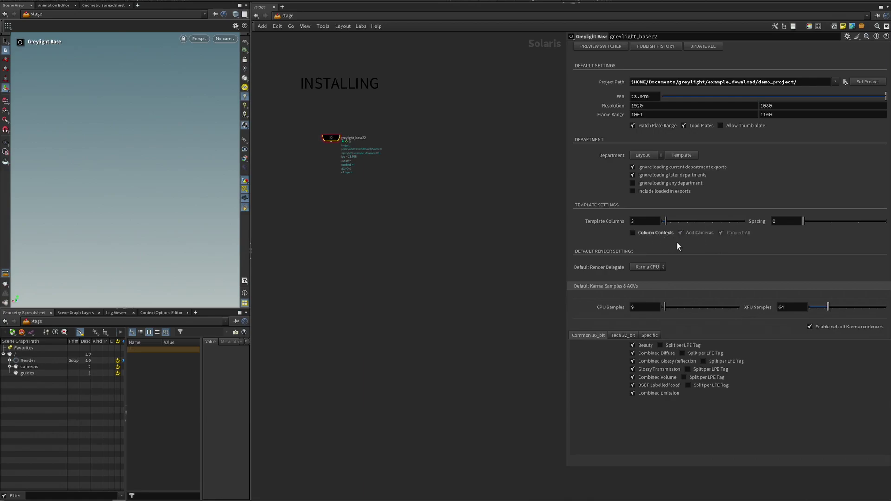
{"action": "left_click", "coordinate": [689, 155]}
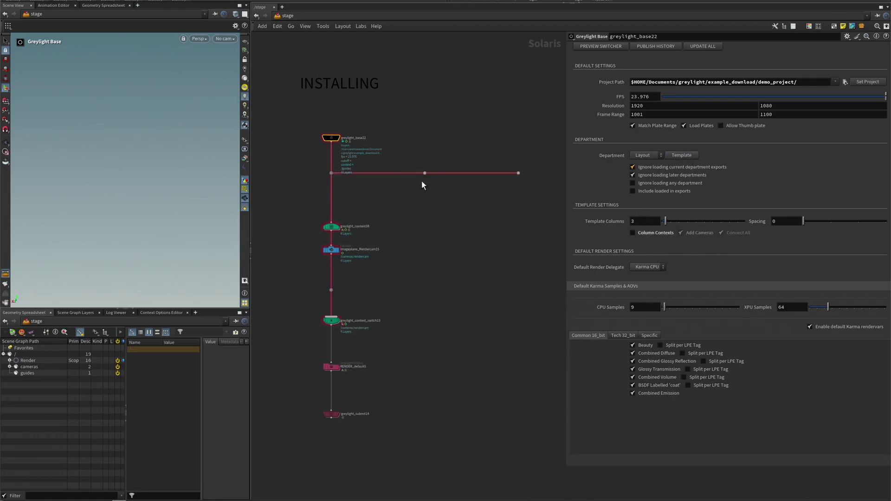